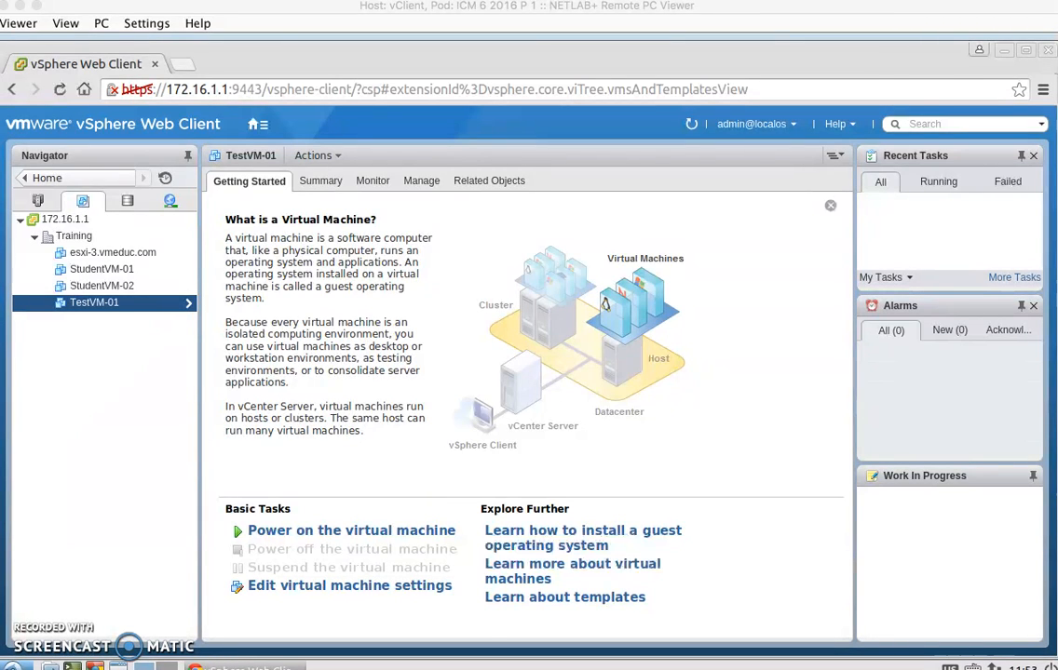
Review TestVM-01's summary, including its related storage, and remove the virtual machine from the inventory
click(320, 180)
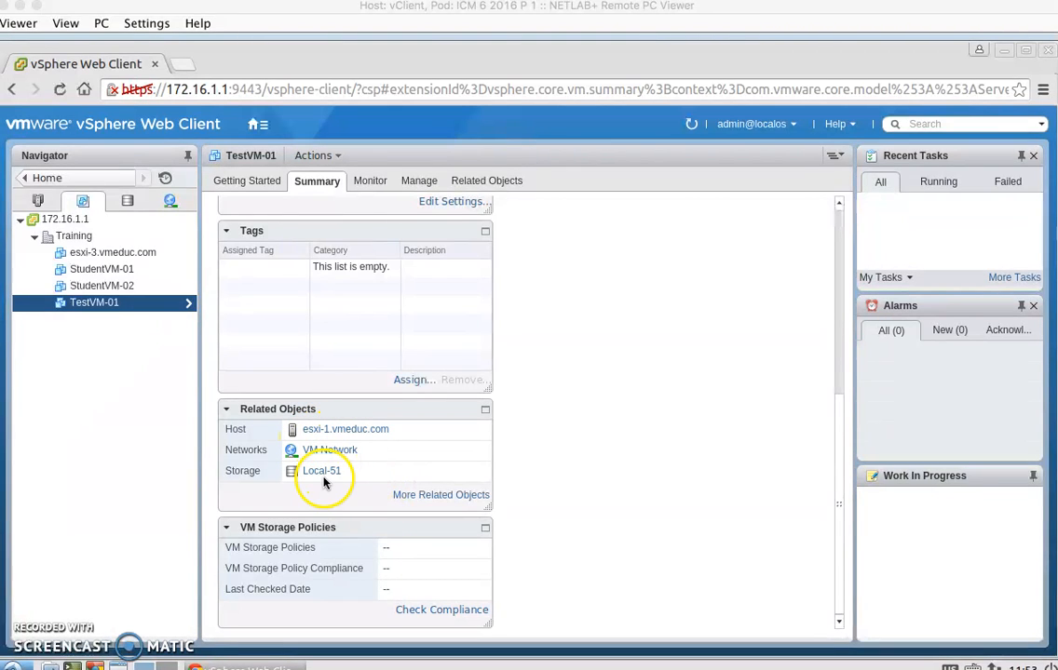
right_click(105, 310)
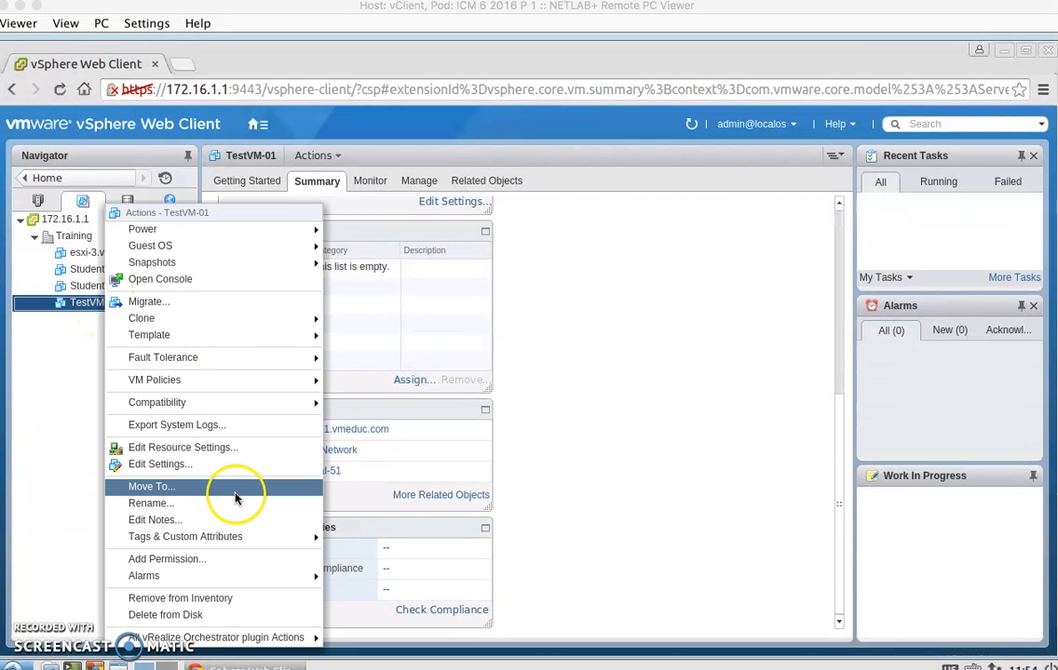
click(216, 597)
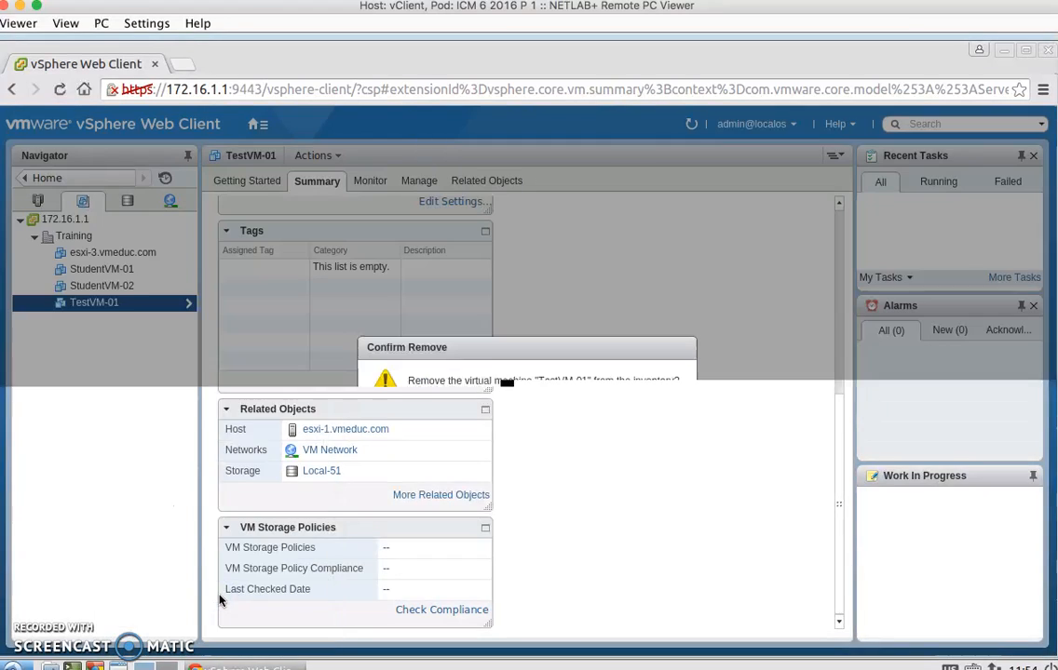
click(488, 409)
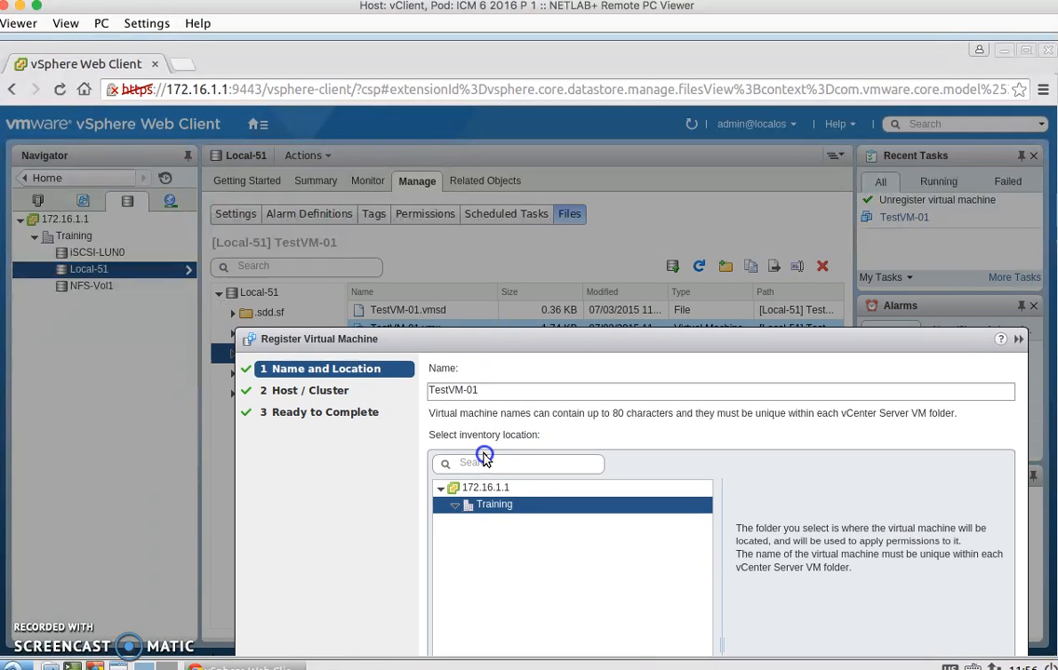
Register the virtual machine as TestVM-01 in the Training datacenter on host esxi-1.vmeduc.com
drag(524, 456, 439, 136)
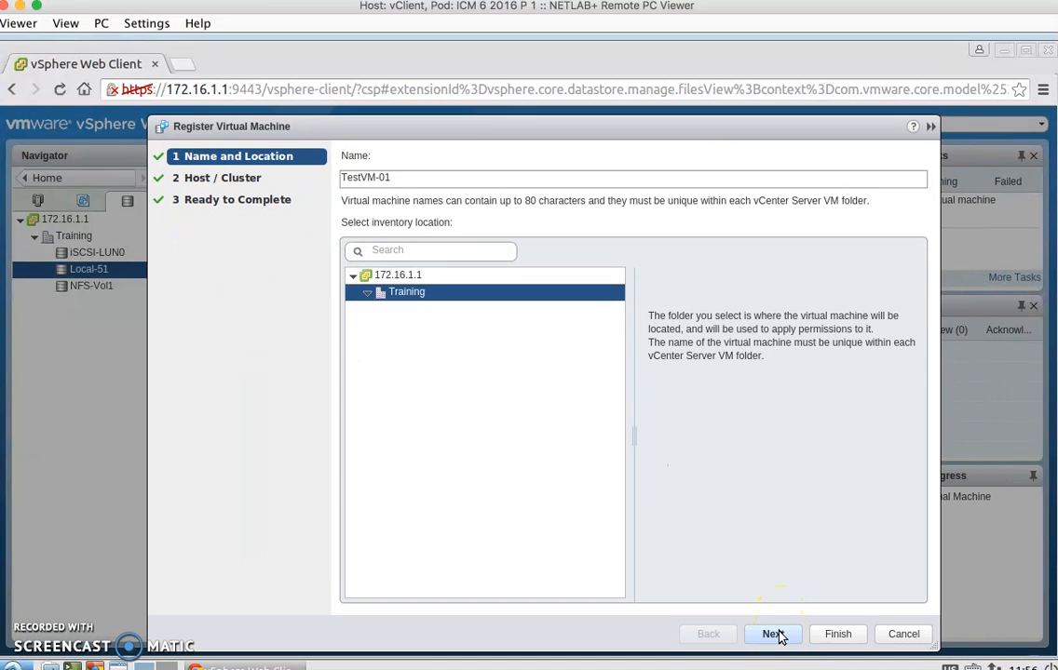
click(776, 634)
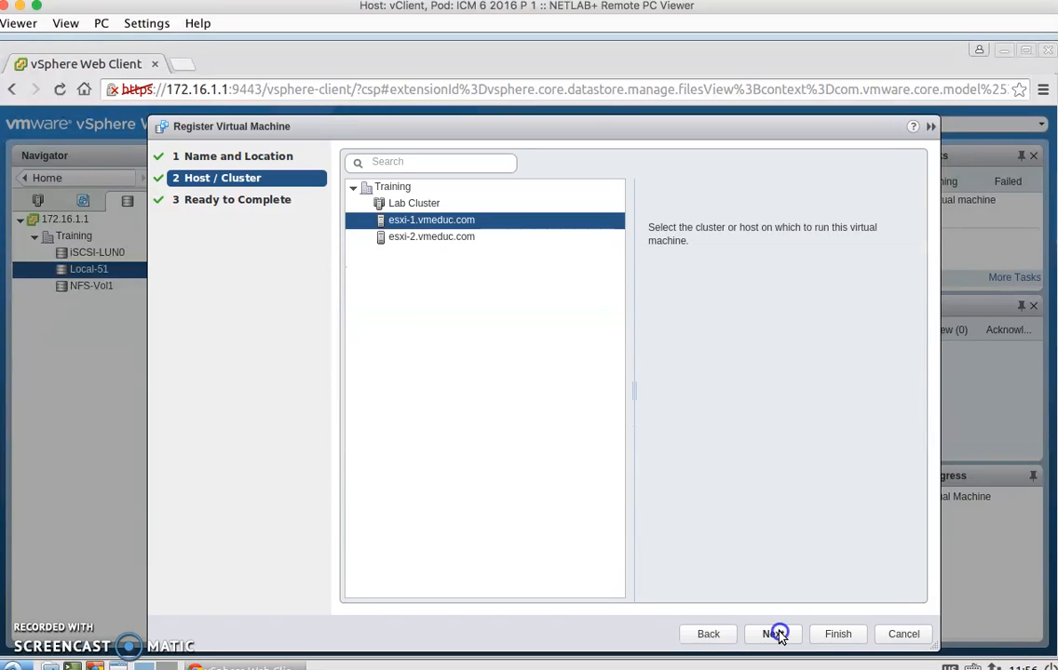
click(776, 634)
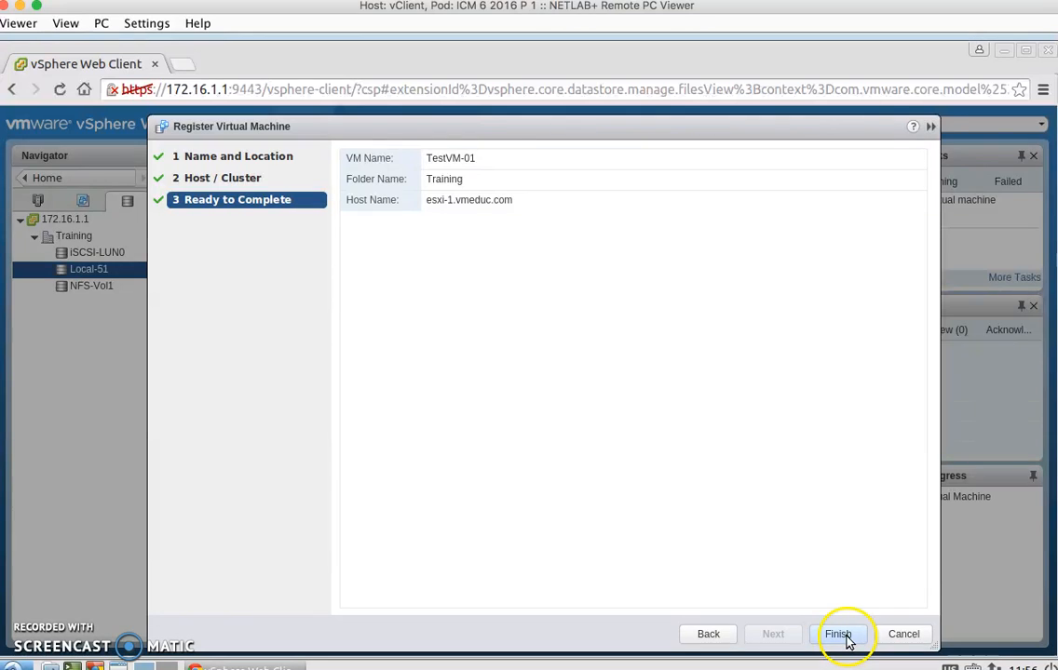
click(846, 637)
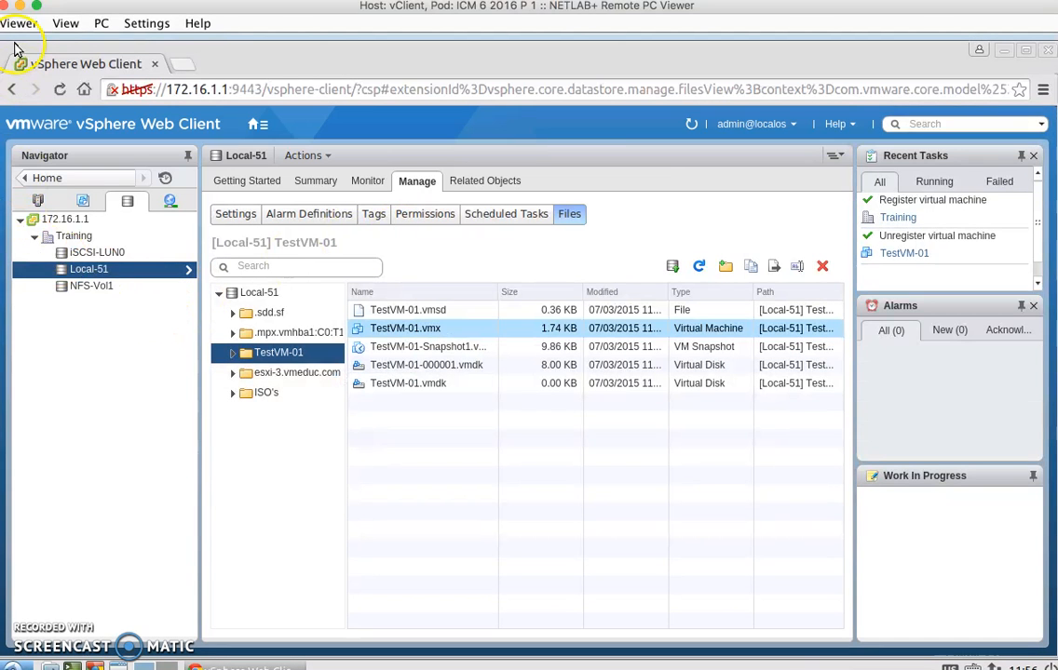
Select TestVM-01 in the VMs and Templates inventory and delete it from disk
click(898, 217)
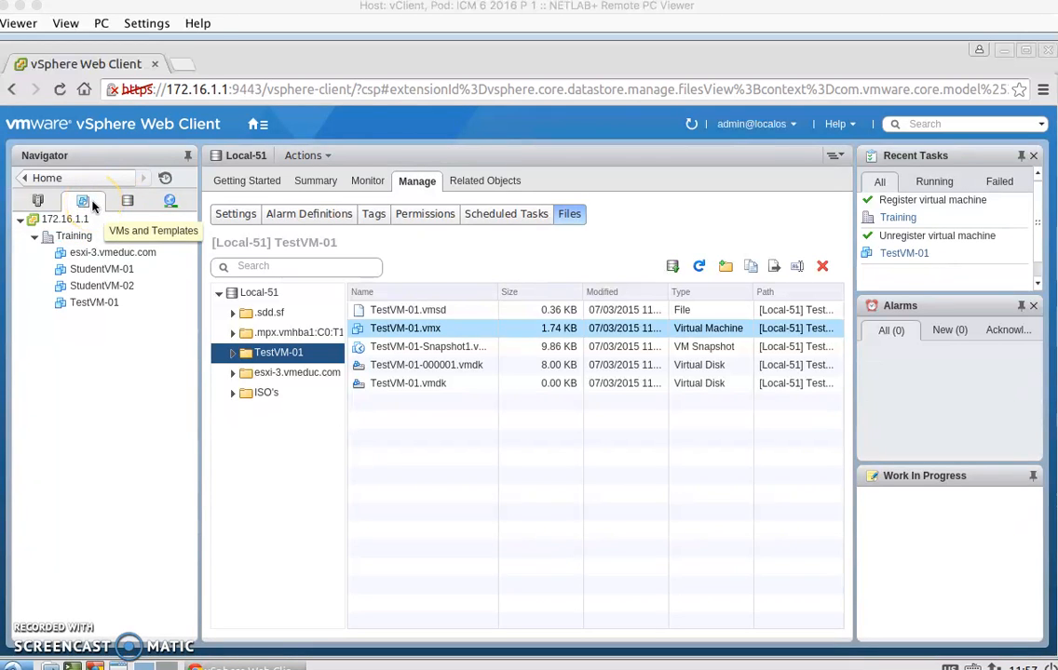
click(101, 305)
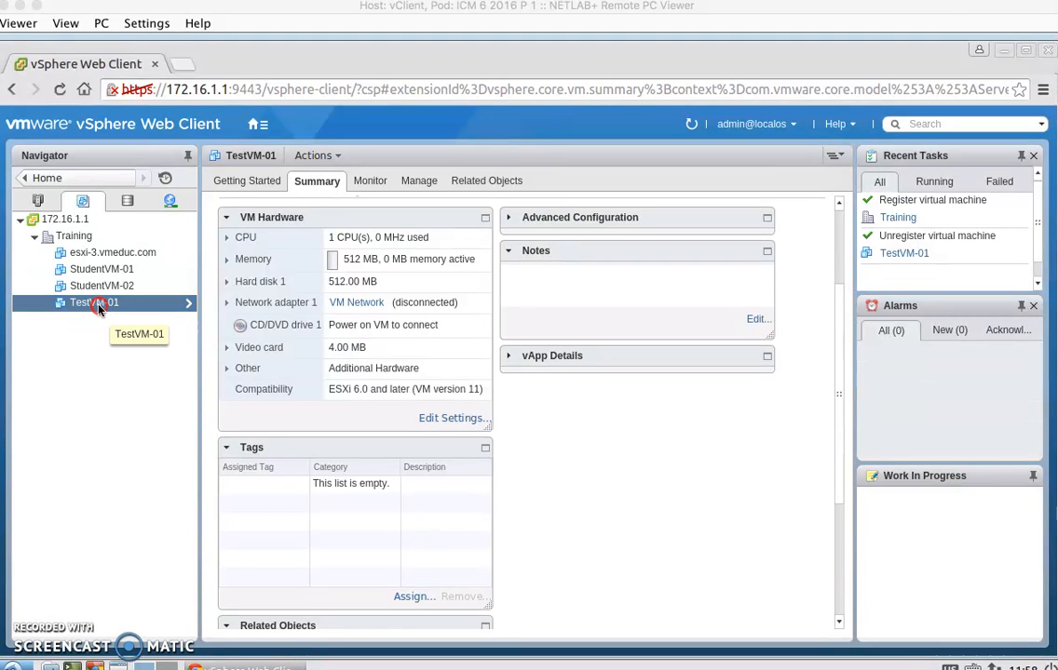
right_click(98, 310)
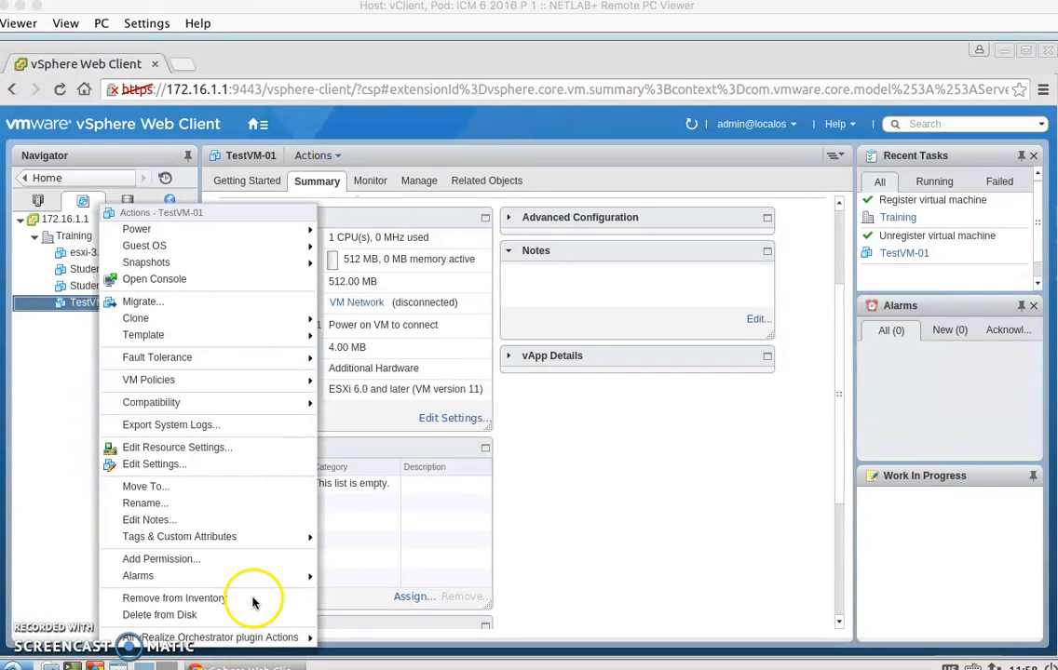
click(189, 616)
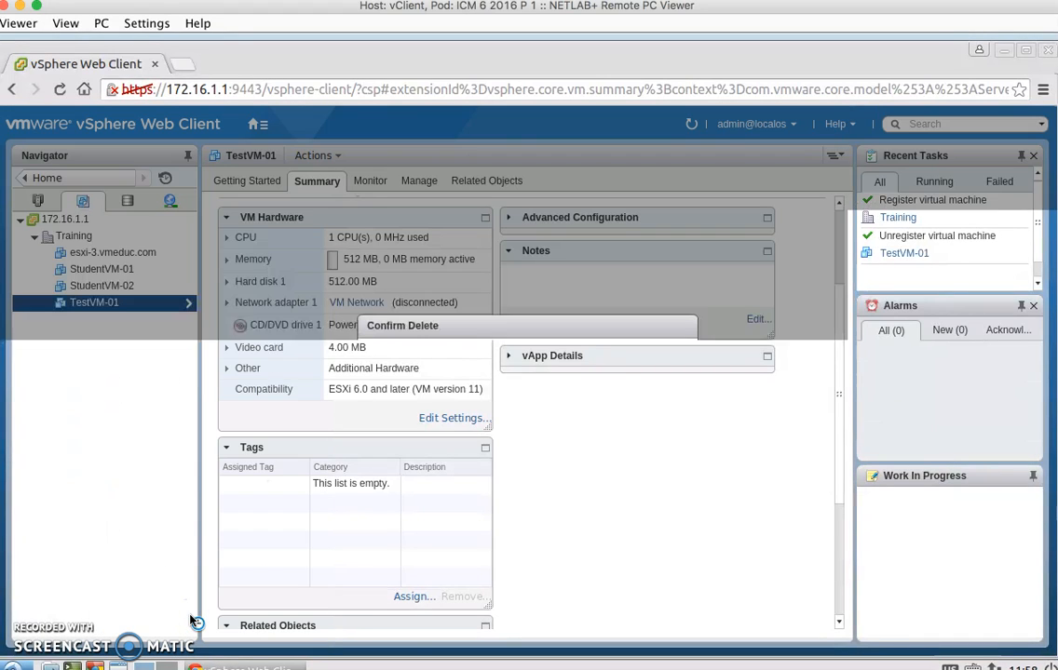
click(494, 431)
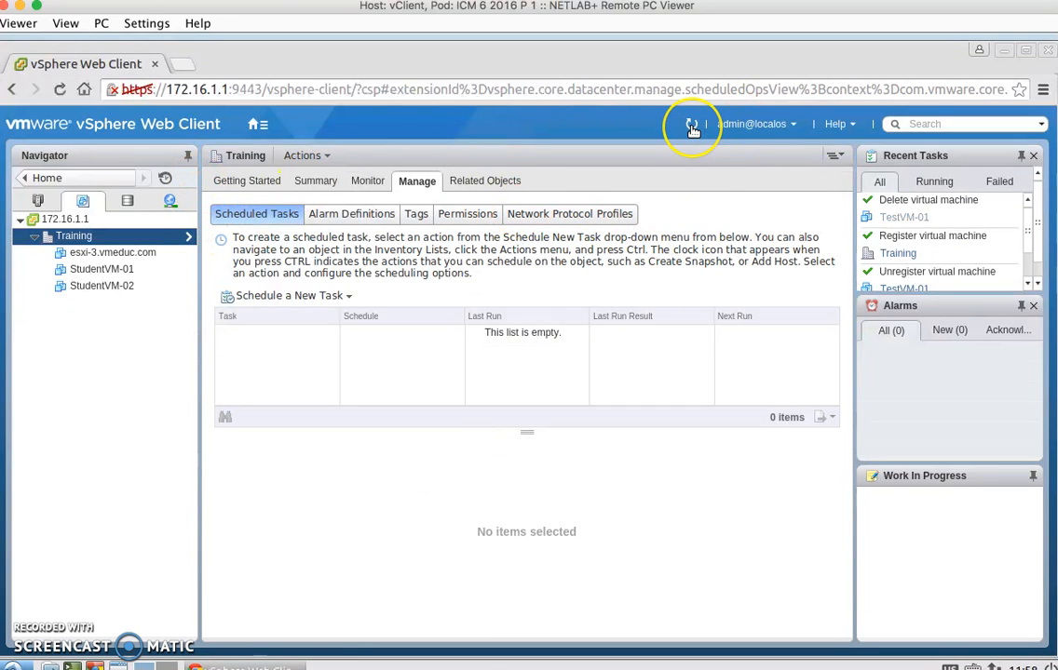
Refresh the inventory and examine the Local-51 datastore's files and the virtual machines stored on NFS-Vol1
click(691, 125)
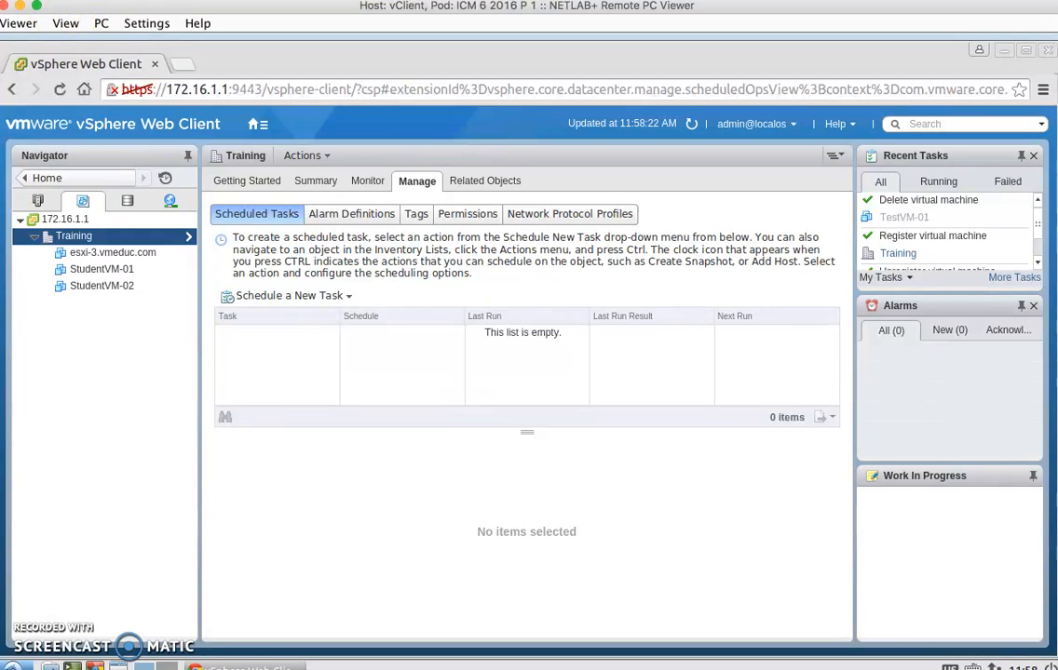
click(127, 201)
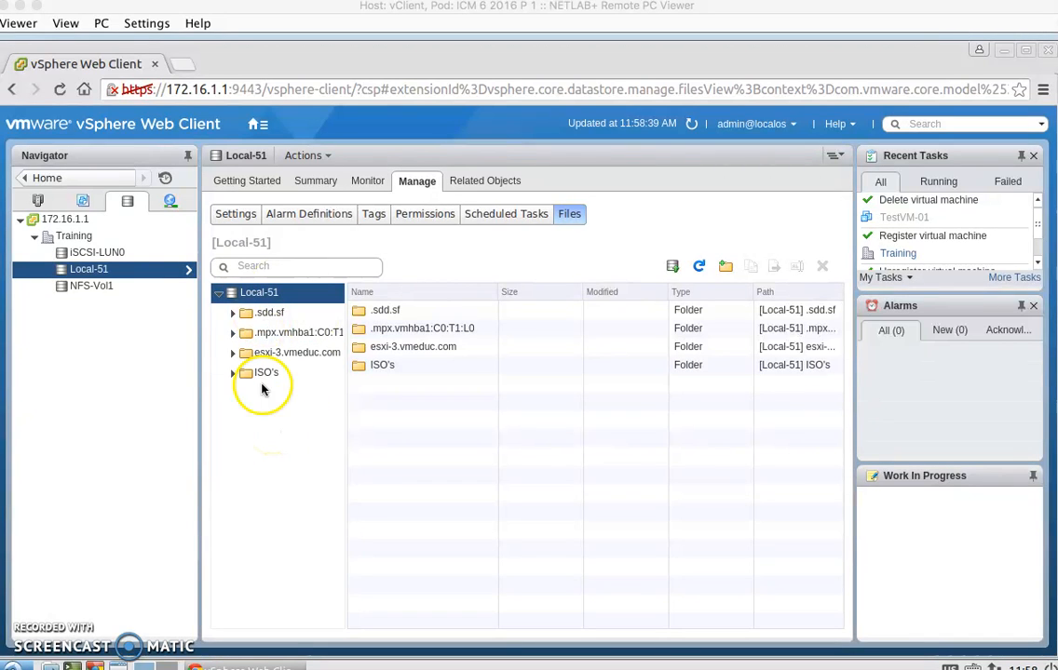
click(91, 286)
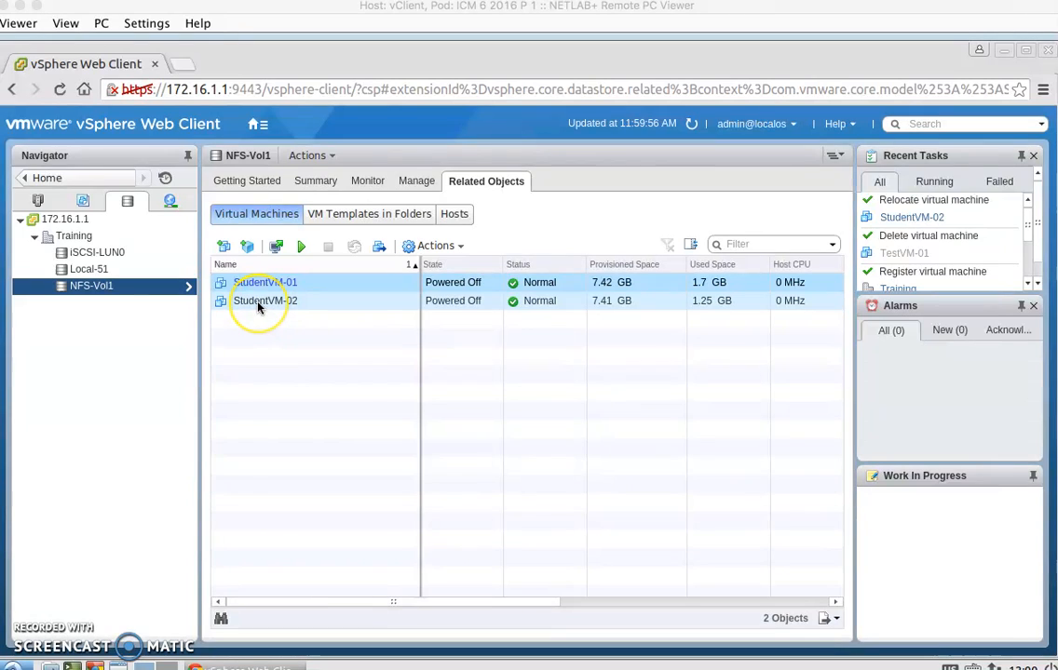
Take two memory snapshots of StudentVM-02: Base Image, described as w/o Garbage, and Test Image, described as w/ Garbage
drag(260, 308, 68, 67)
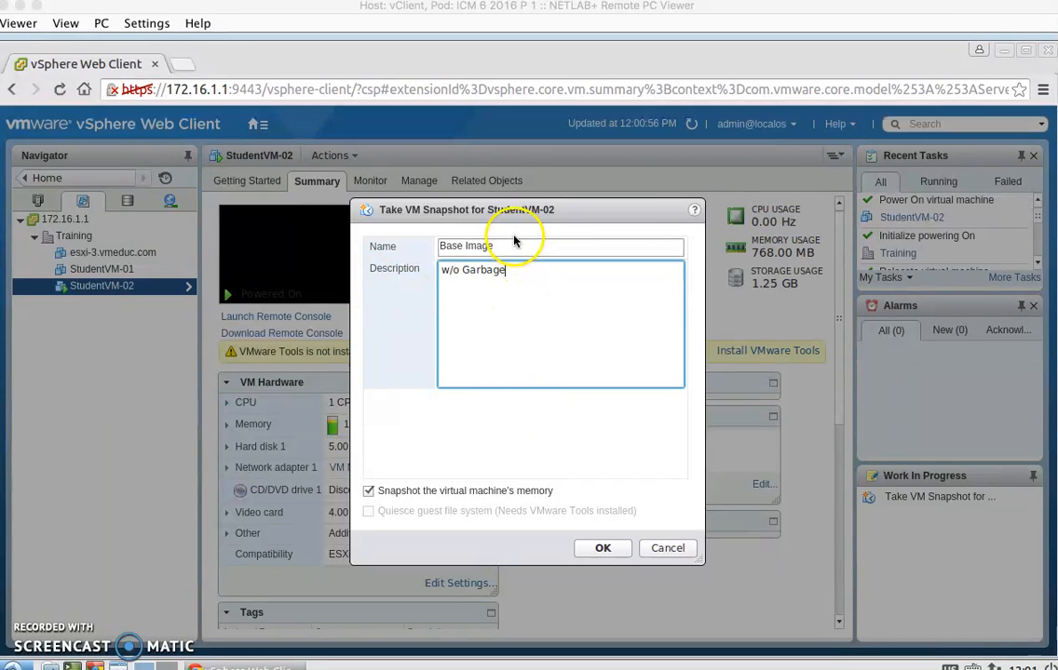
click(603, 549)
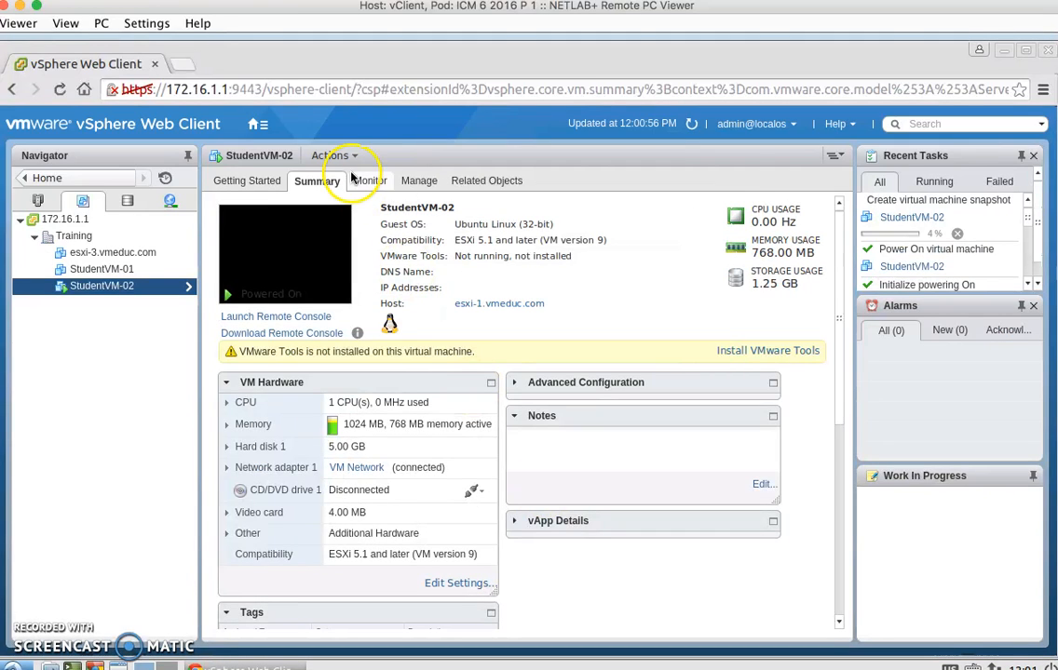
click(258, 124)
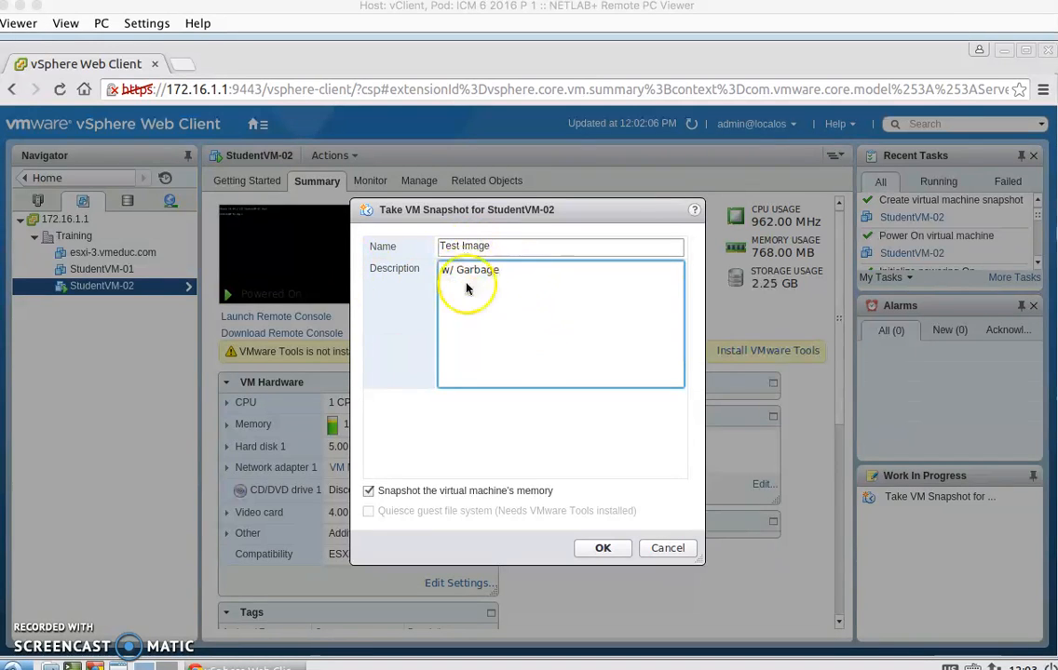
click(602, 549)
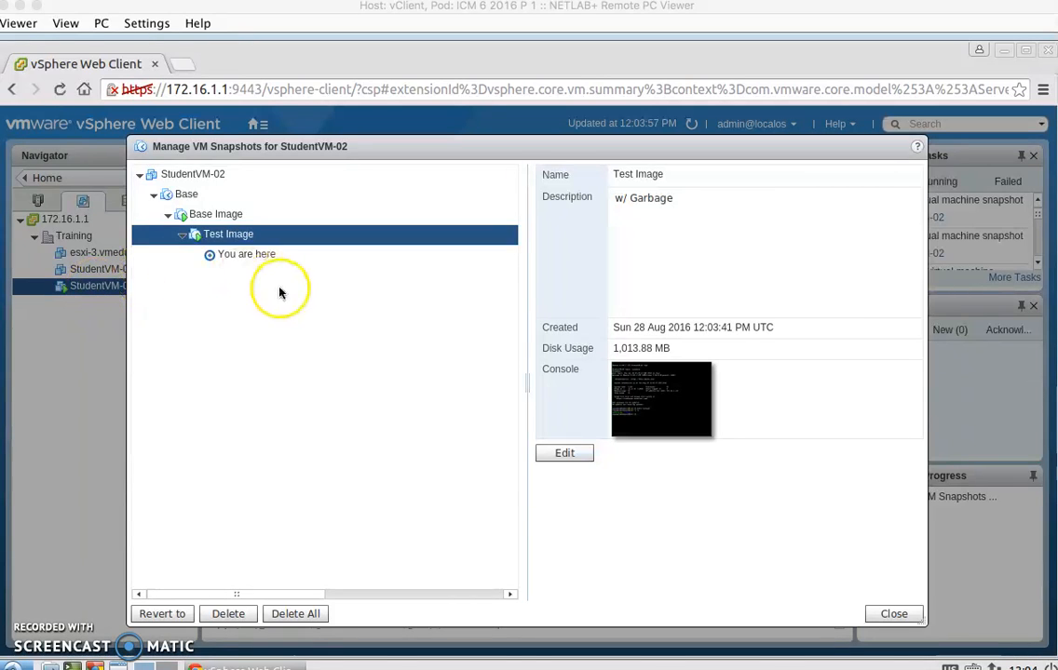
Revert StudentVM-02 to the Base Image snapshot without suspending the virtual machine
click(215, 214)
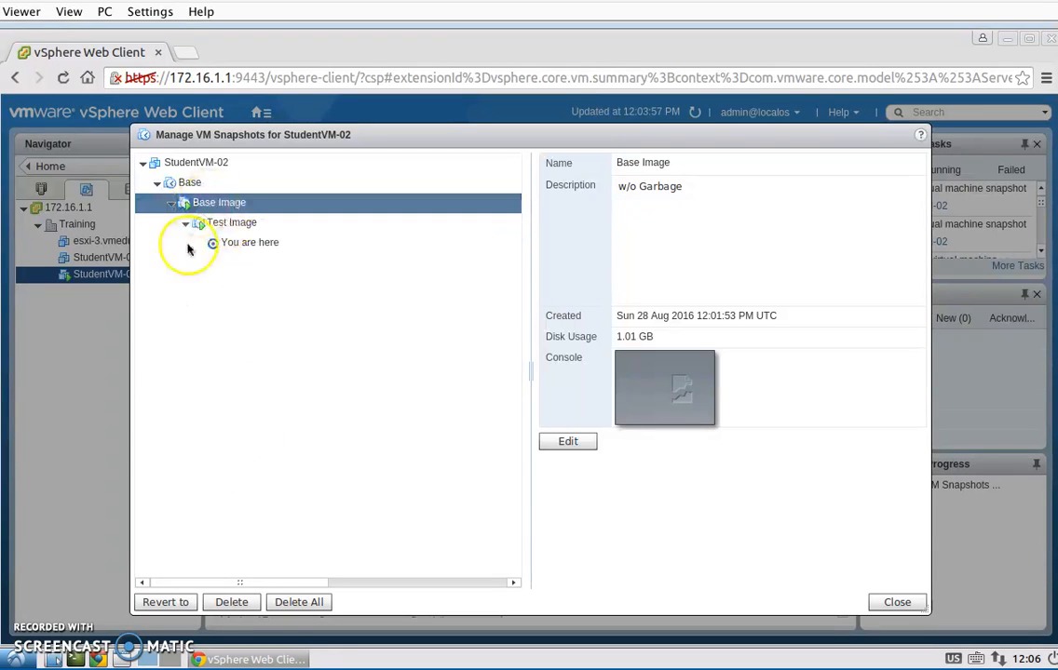
click(166, 604)
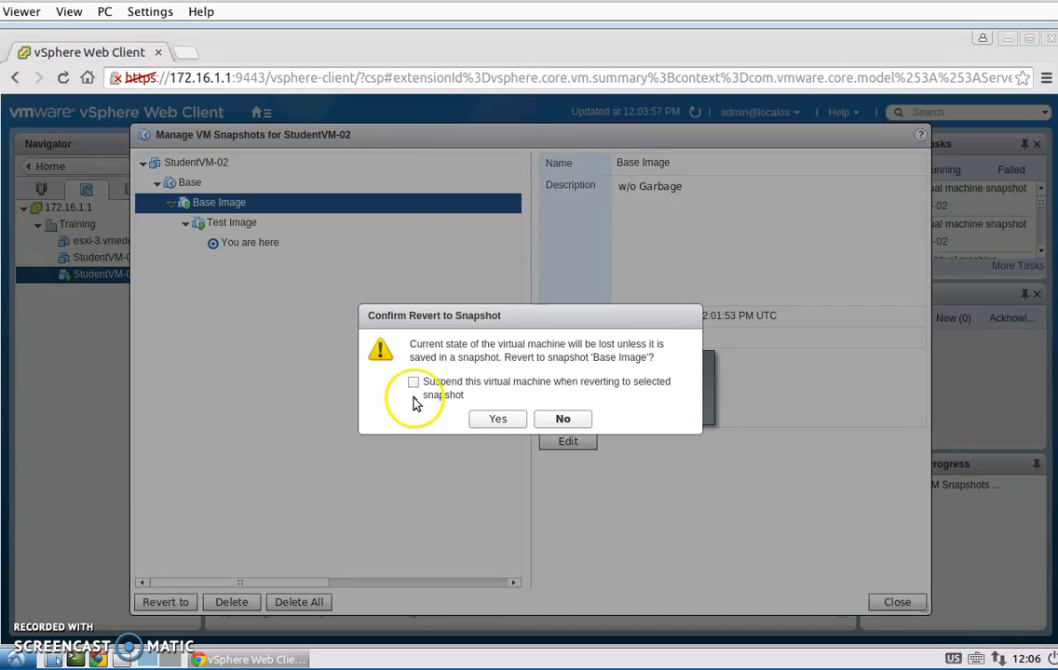
click(500, 421)
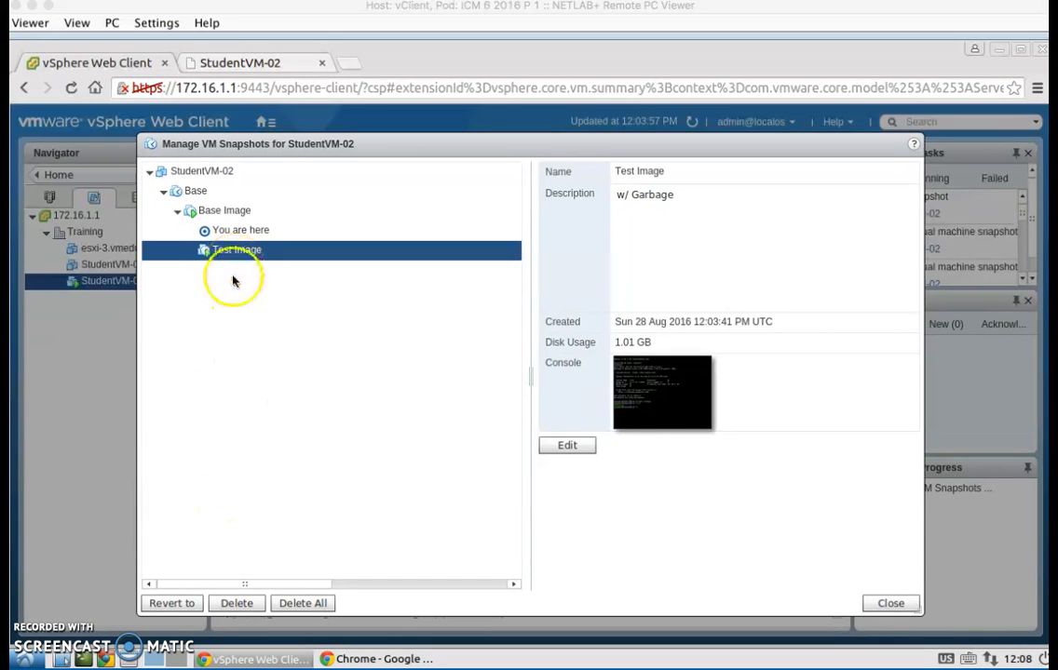
Revert StudentVM-02 to the Test Image snapshot and back to the Base Image snapshot
click(168, 602)
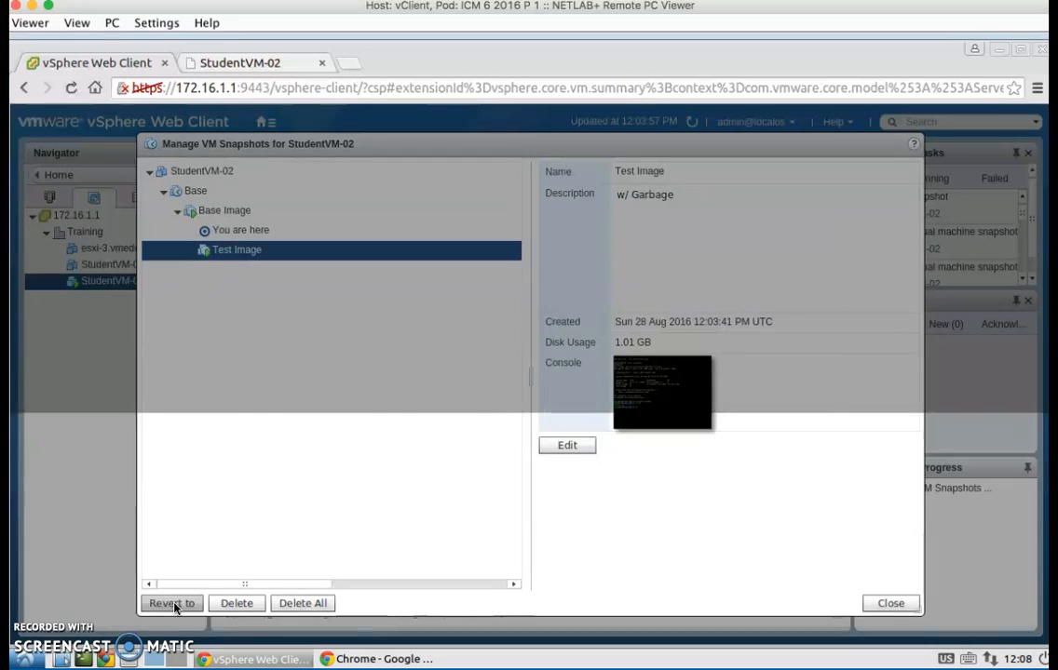
click(498, 424)
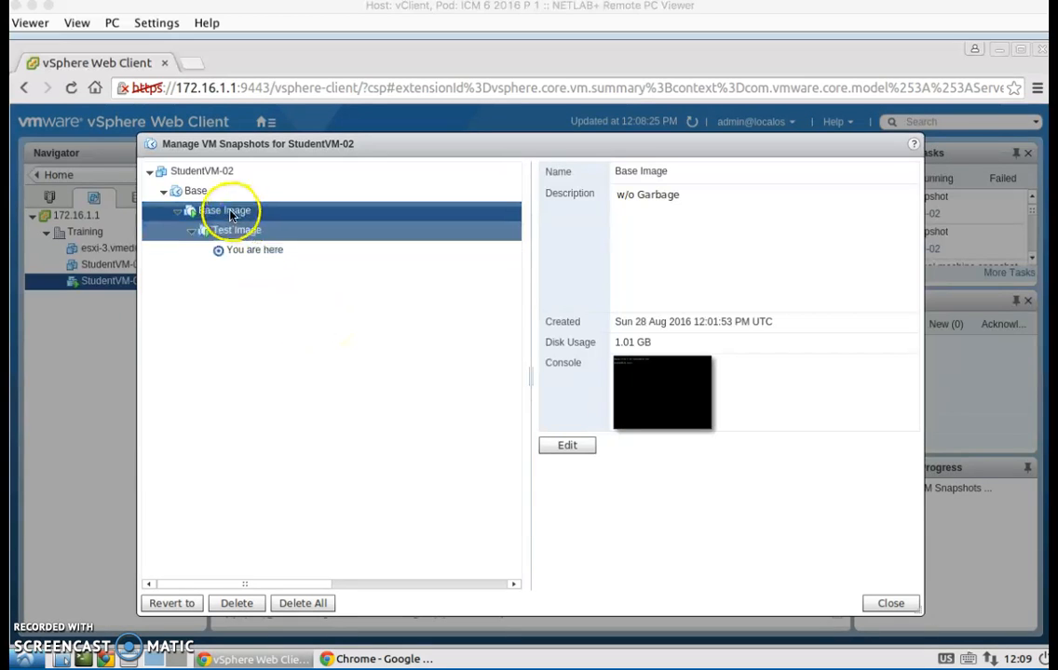
click(172, 604)
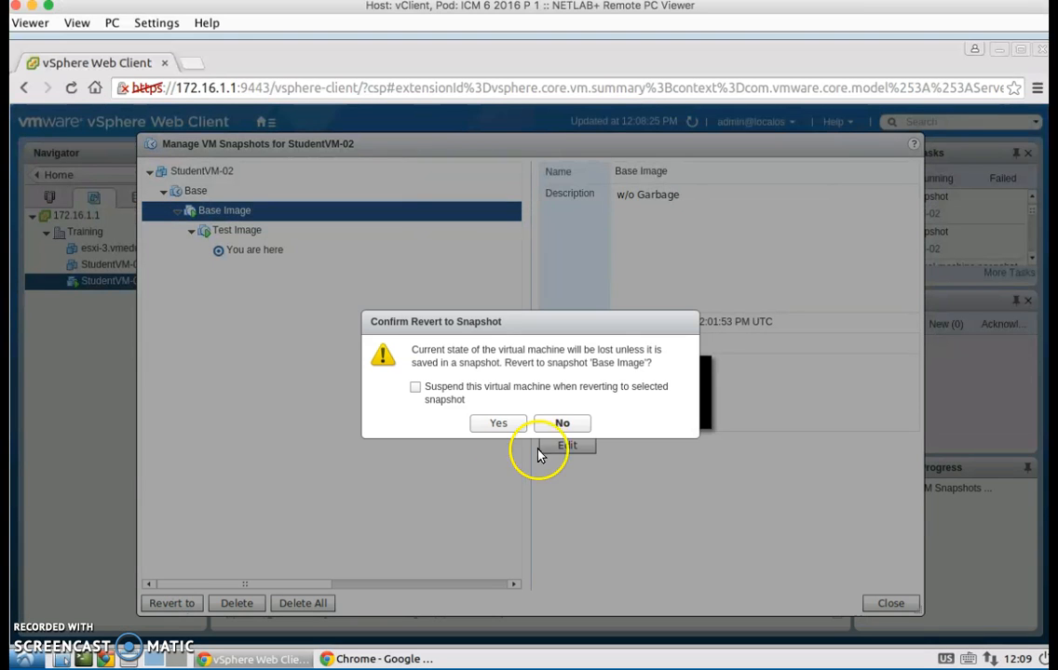
click(499, 425)
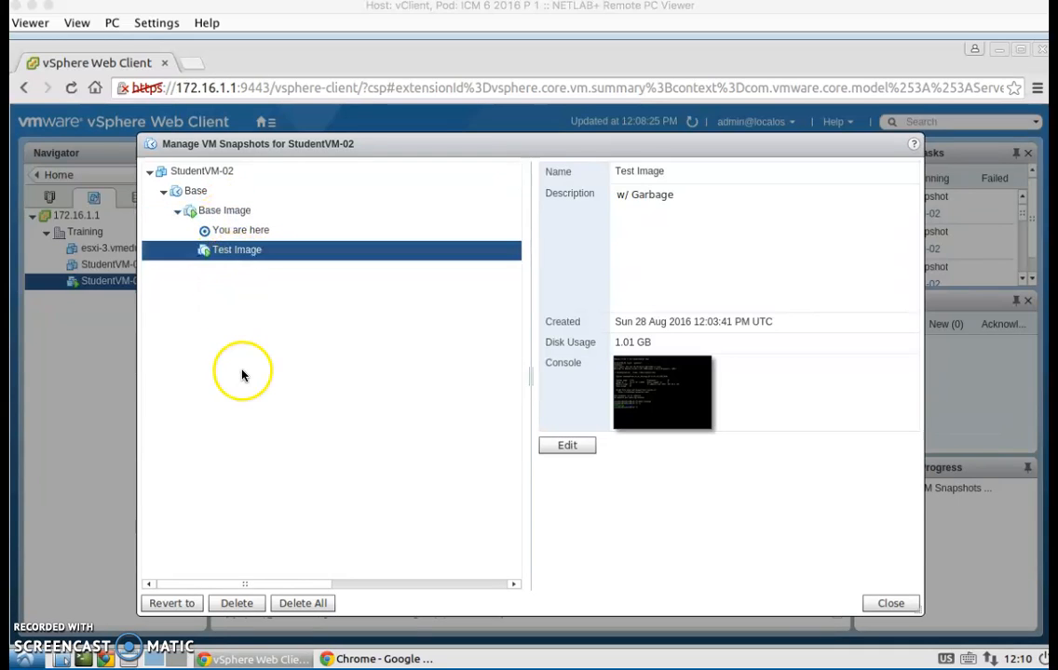
Delete the Test Image snapshot of StudentVM-02
click(238, 604)
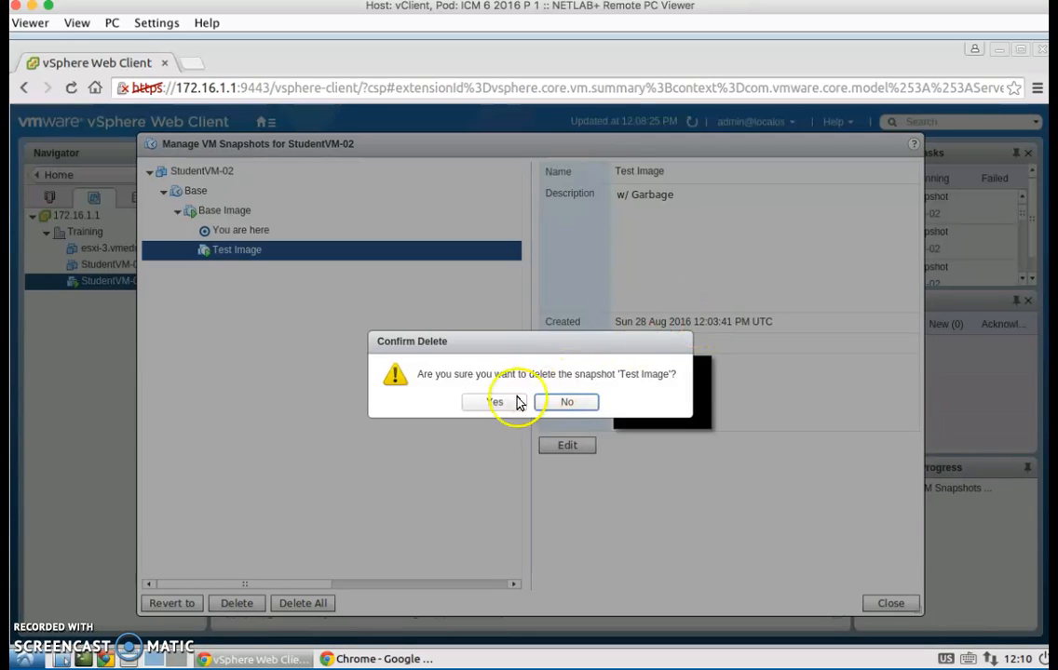
click(491, 408)
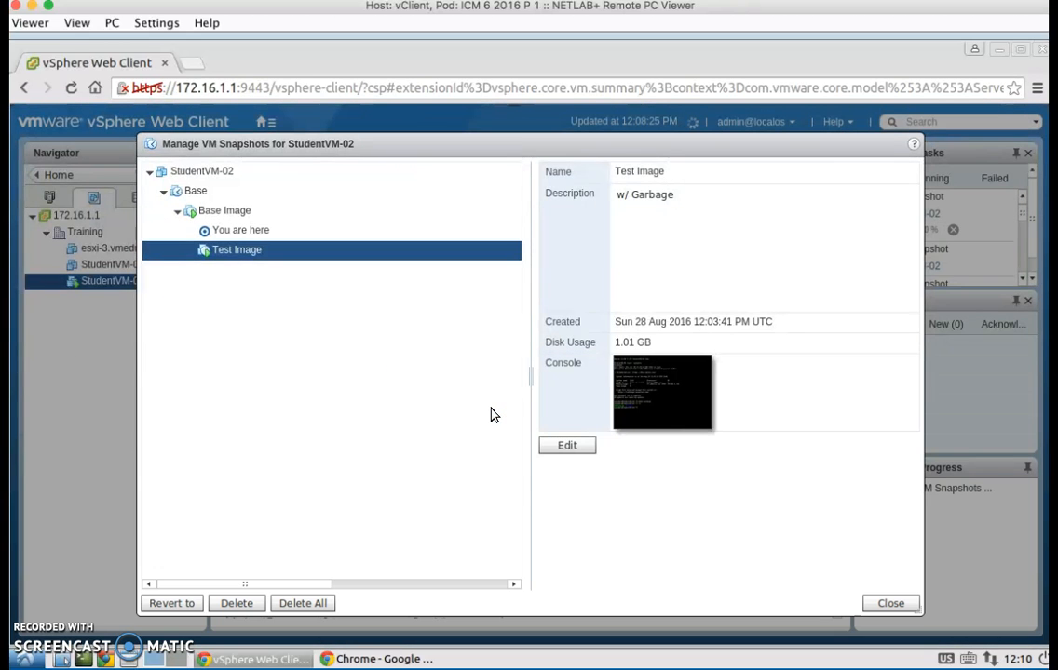
click(887, 604)
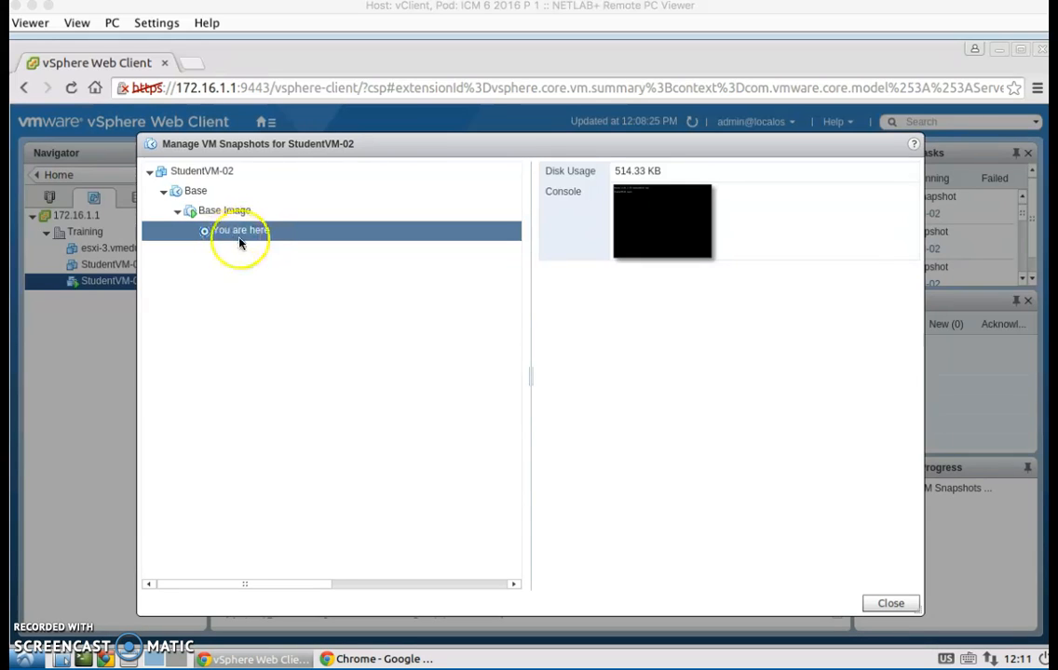
Delete all remaining snapshots of StudentVM-02 and close the snapshot manager
click(323, 607)
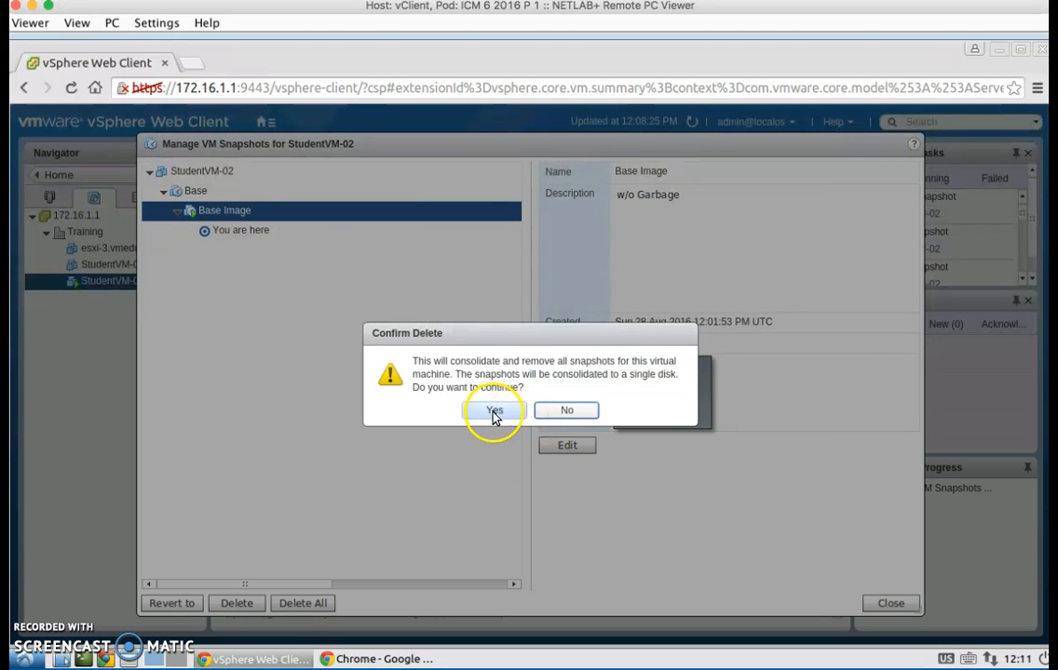
click(493, 412)
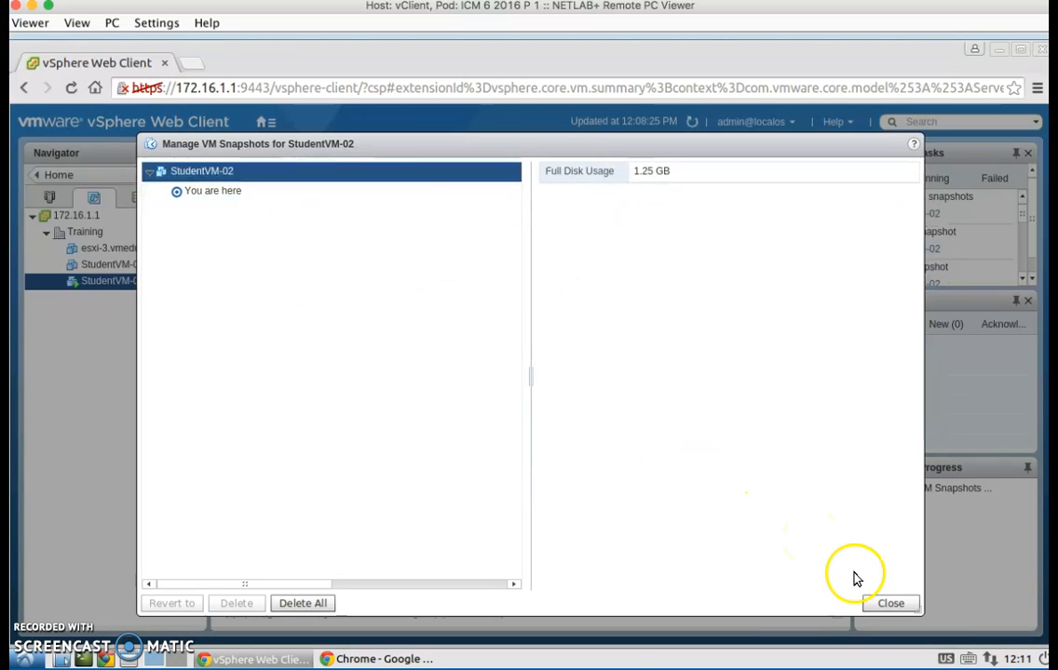
click(888, 606)
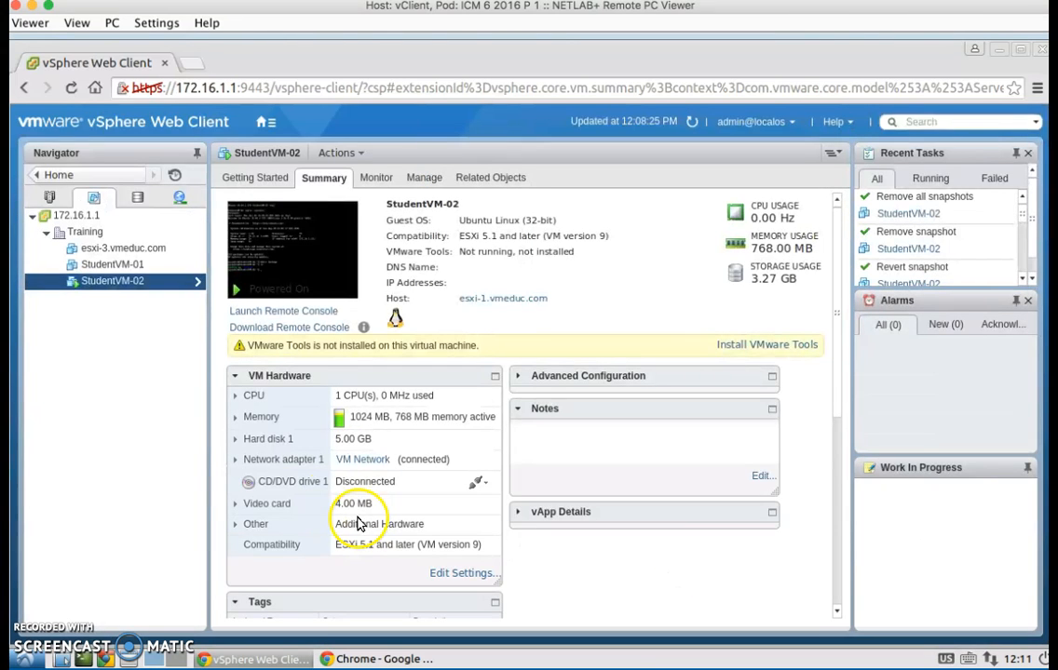